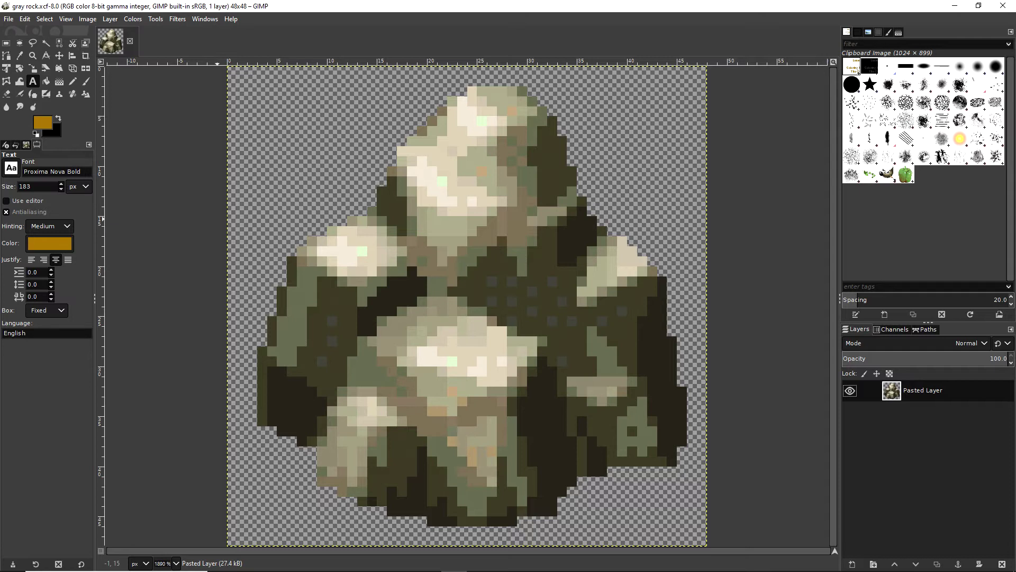
Enlarge the layer list area and rename the pasted layer Rock Source
{"action": "left_click_drag", "start_coordinate": [928, 322], "coordinate": [928, 200]}
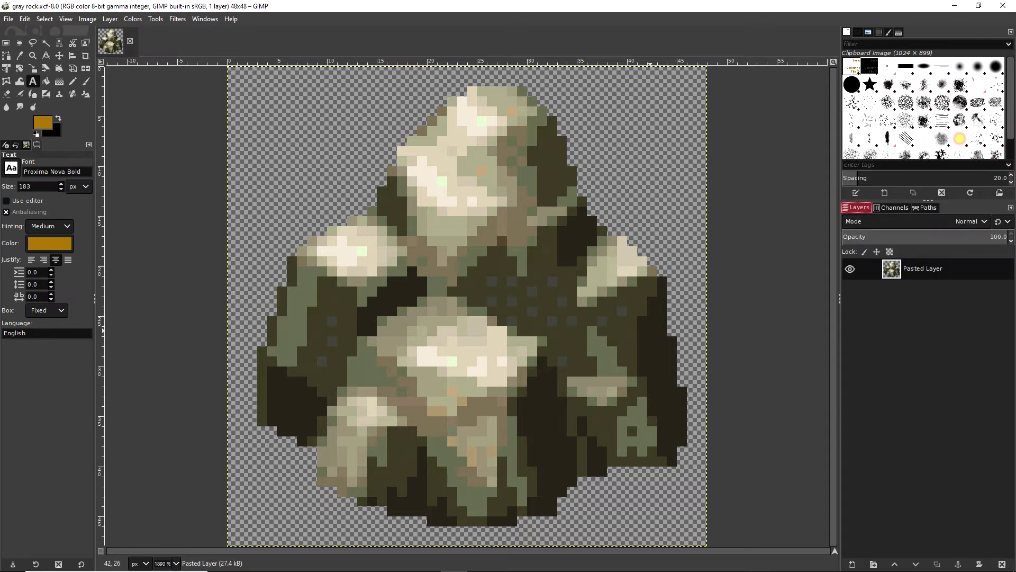
{"action": "double_click", "coordinate": [923, 269]}
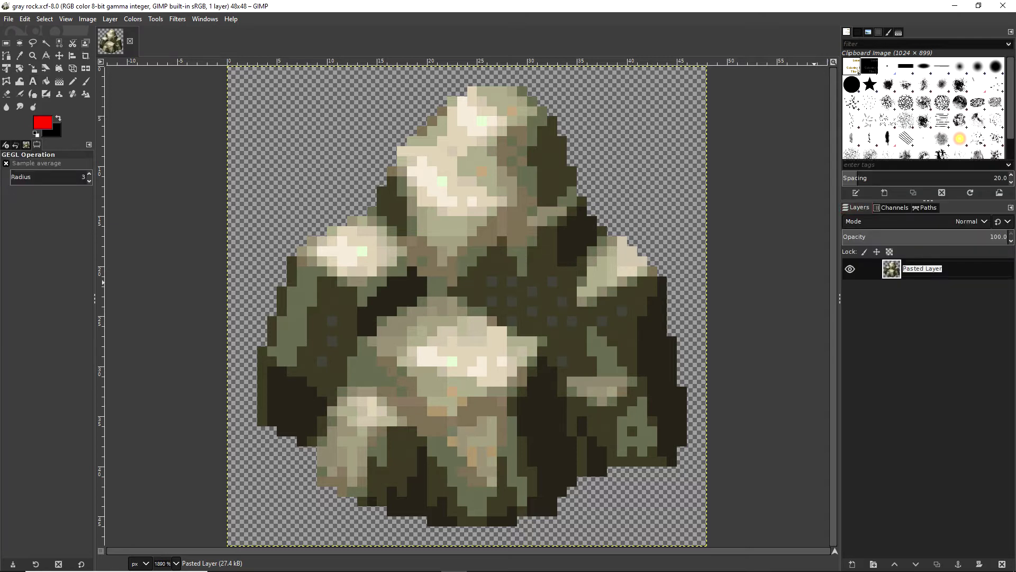
{"action": "type", "text": "Rock Source"}
{"action": "key", "text": "Return"}
Create a layer group named Rock and move the Rock Source layer into it
{"action": "right_click", "coordinate": [930, 269]}
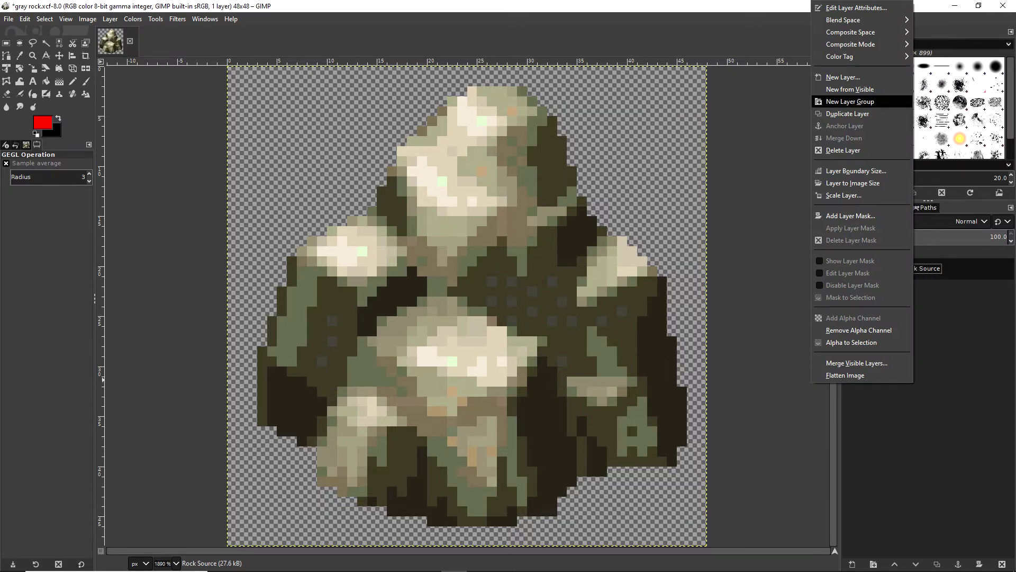
{"action": "key", "text": "Return"}
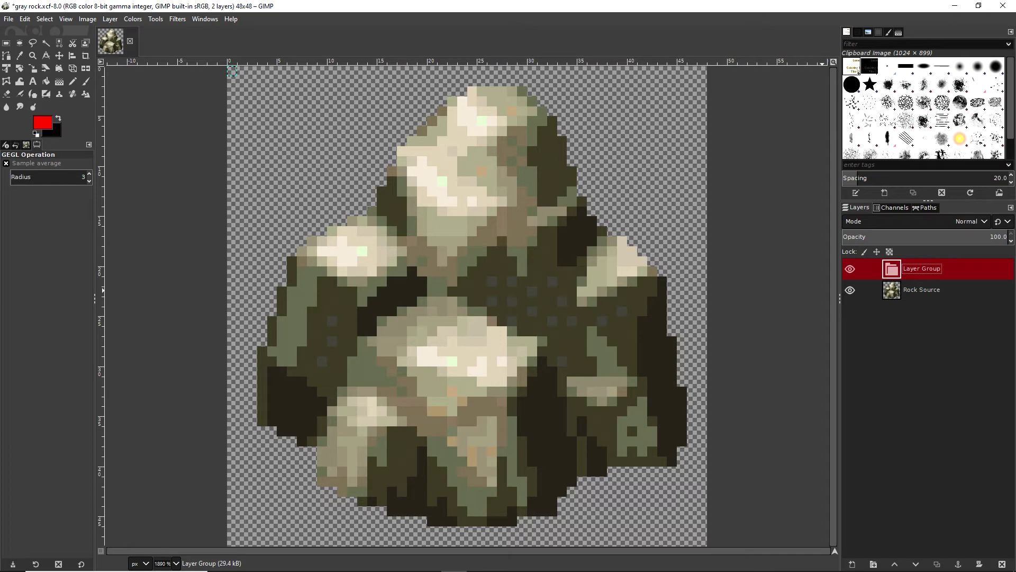
{"action": "key", "text": "shift+b"}
{"action": "type", "text": "Rock"}
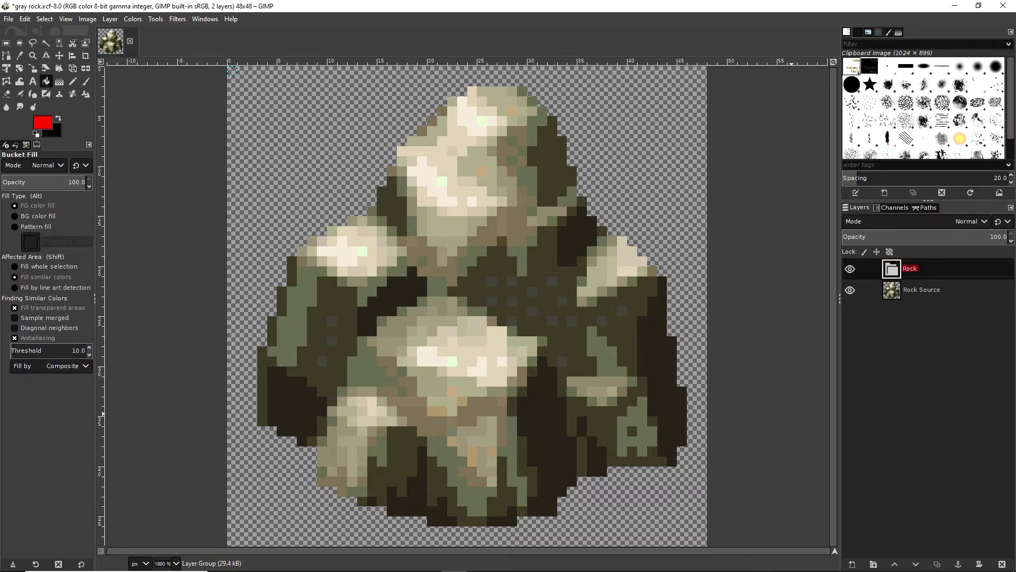
{"action": "key", "text": "Return"}
{"action": "key", "text": "shift+Down"}
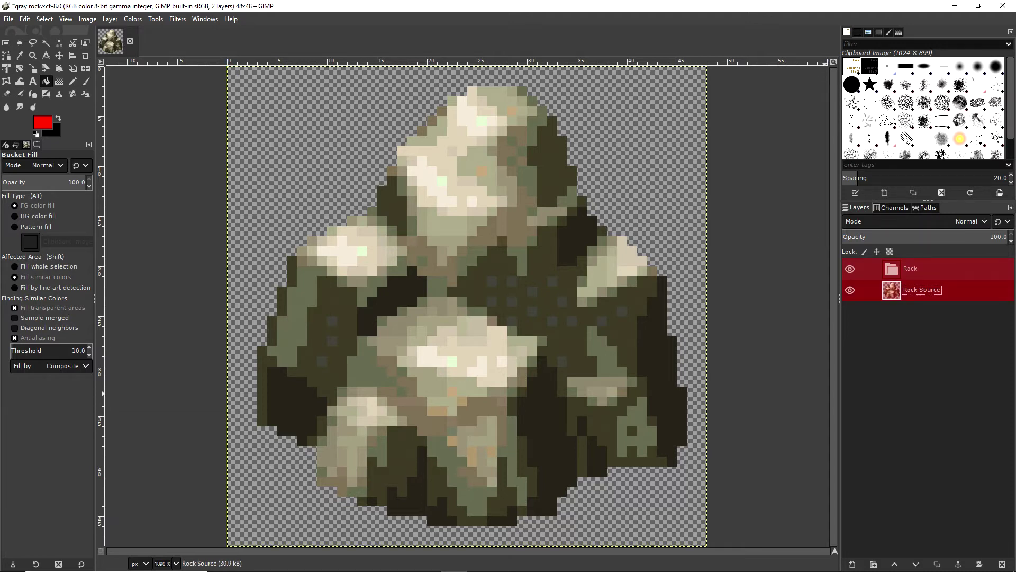
{"action": "left_click_drag", "start_coordinate": [922, 290], "coordinate": [910, 268]}
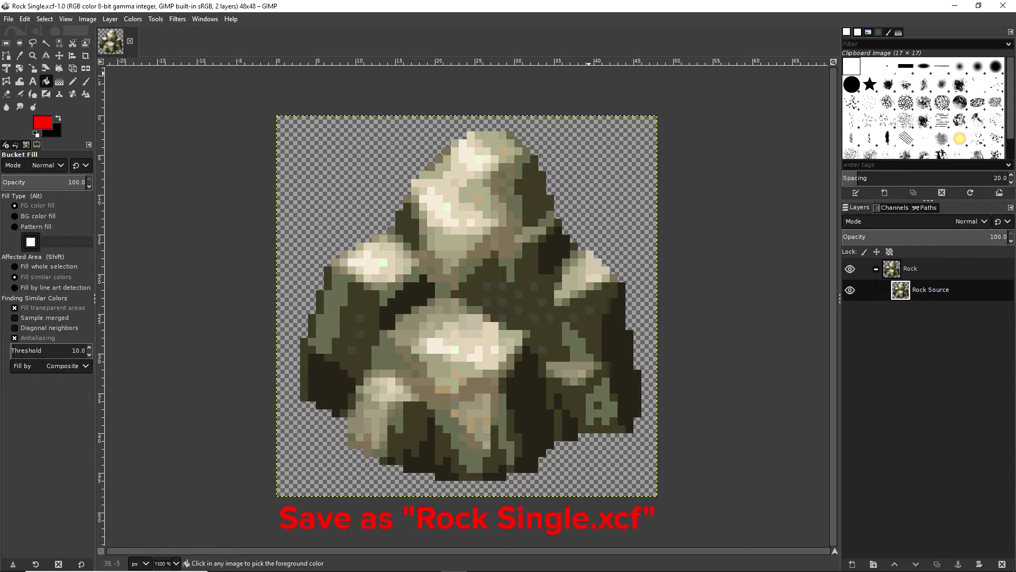
Open the settings for creating a new image
{"action": "key", "text": "r"}
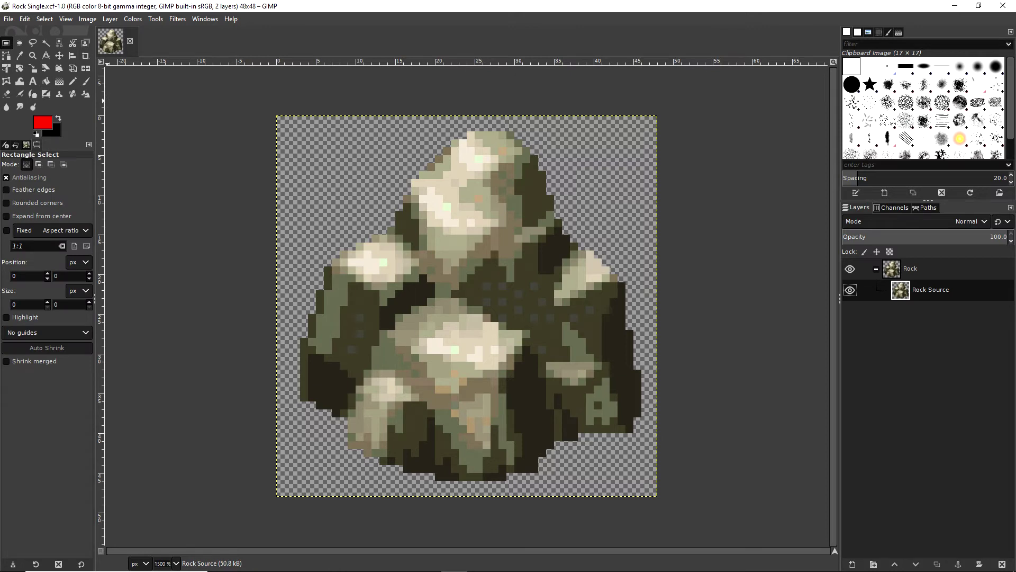
{"action": "key", "text": "alt+f"}
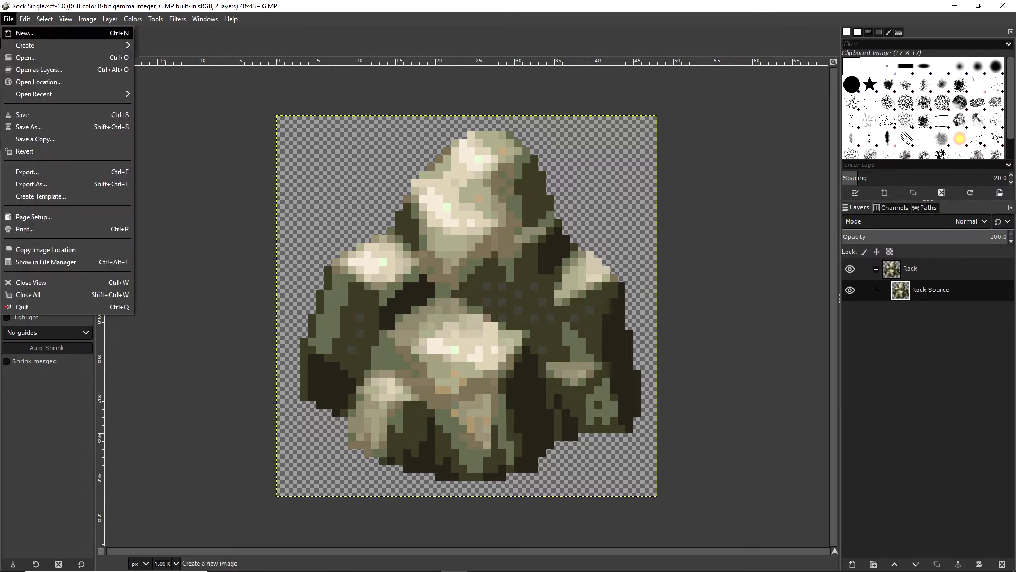
{"action": "key", "text": "Return"}
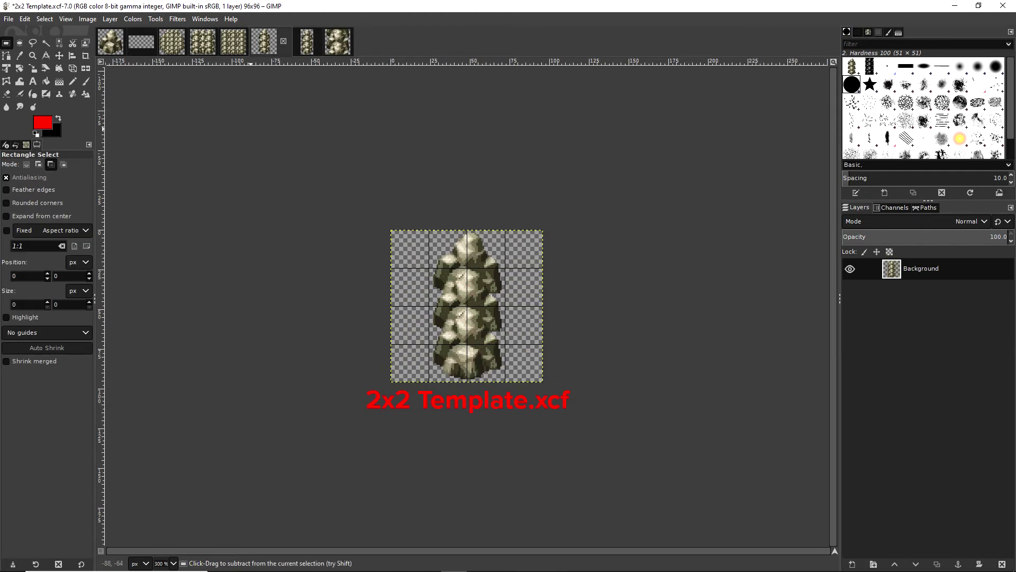
Clear the whole Background layer of 2x2 Template.xcf and remove the selection
{"action": "key", "text": "ctrl+a"}
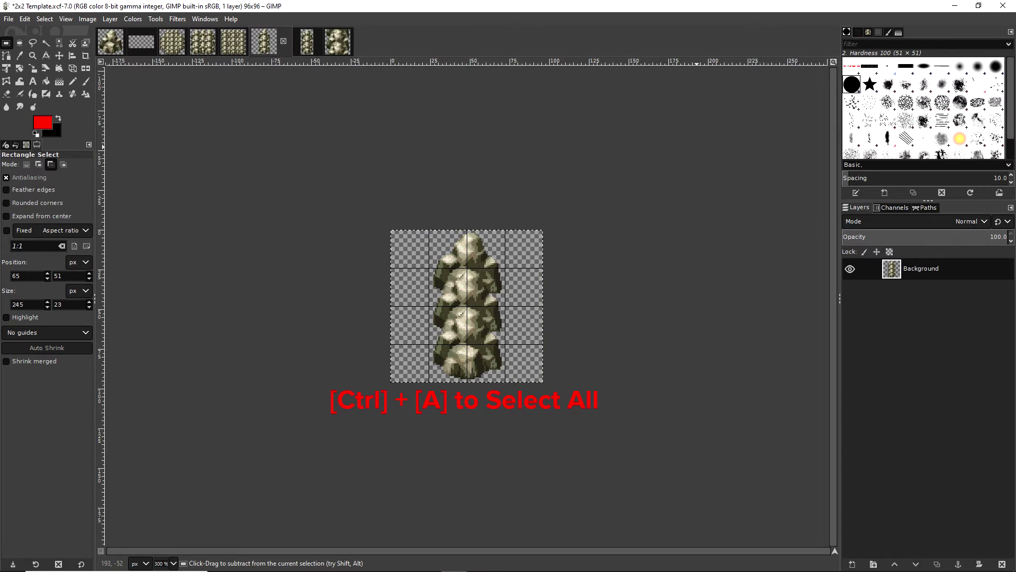
{"action": "key", "text": "Delete"}
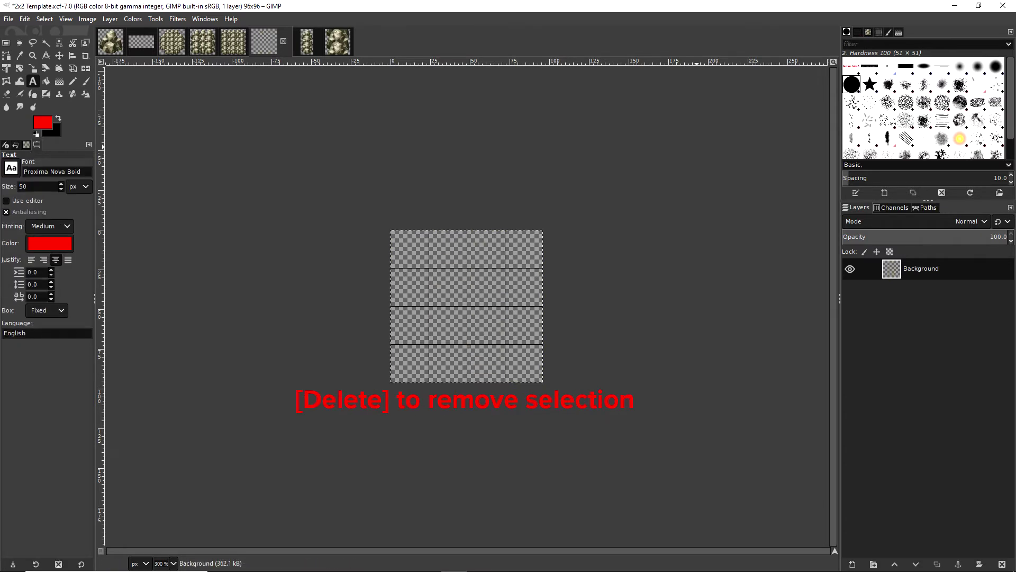
{"action": "key", "text": "ctrl+shift+a"}
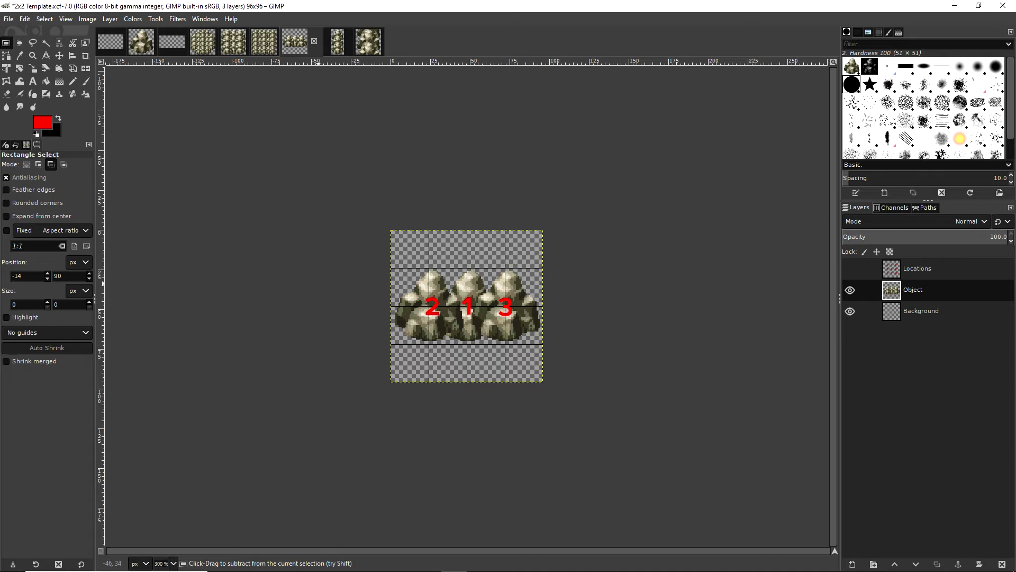
{"action": "key", "text": "t"}
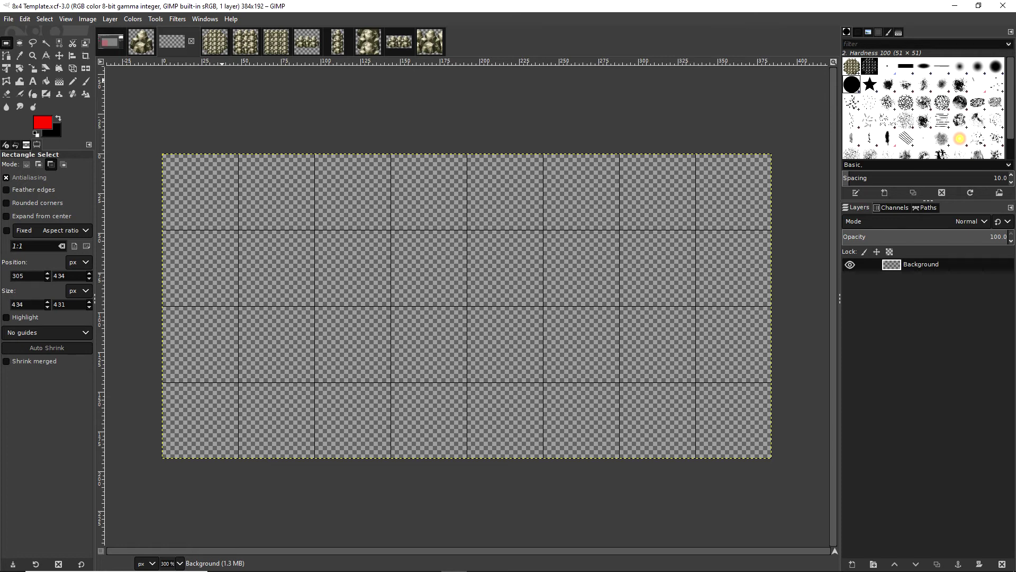
{"action": "key", "text": "t"}
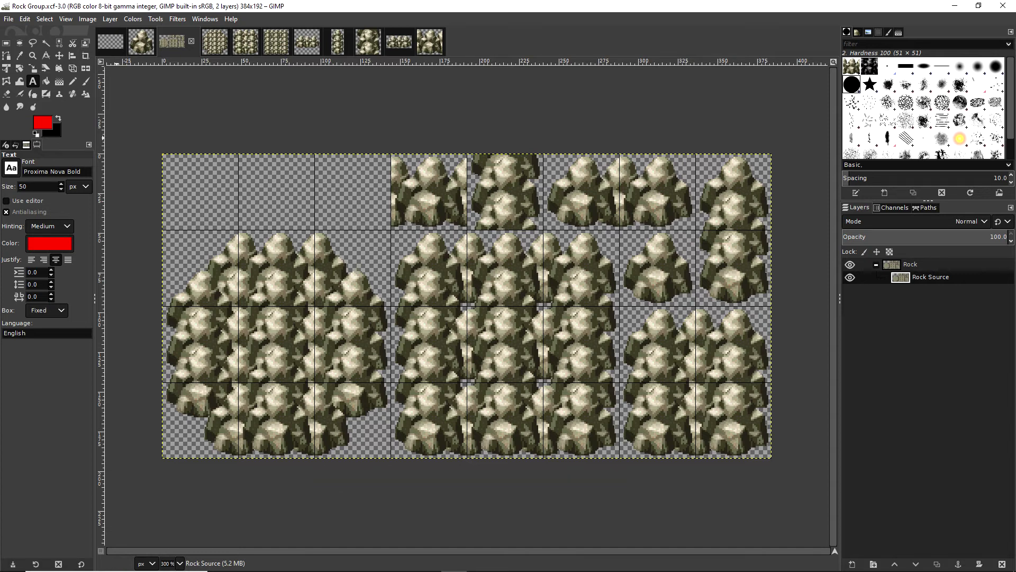
Duplicate the Rock Source layer inside the Rock group of Rock Group.xcf
{"action": "right_click", "coordinate": [879, 277]}
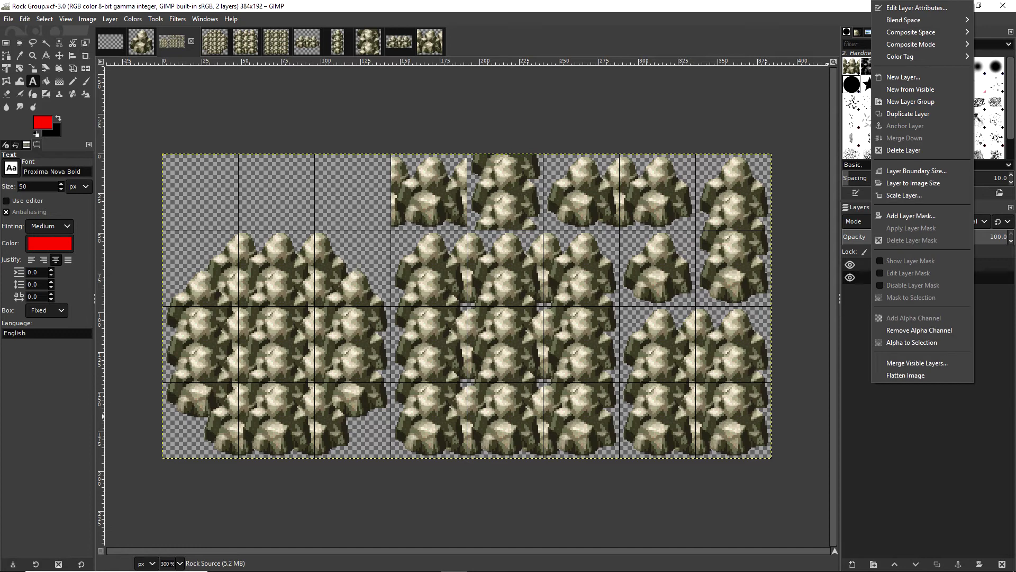
{"action": "key", "text": "shift+F10"}
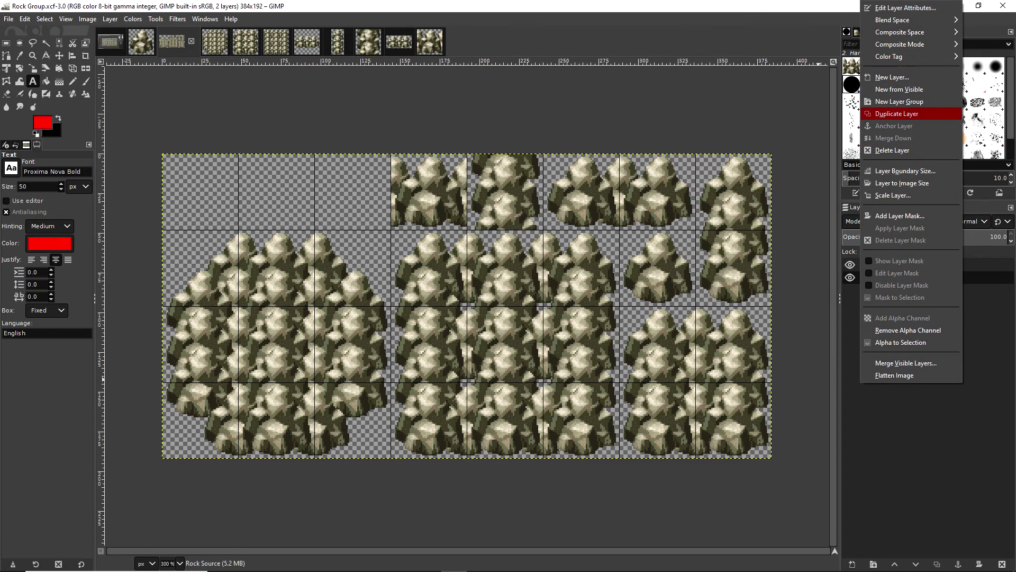
{"action": "key", "text": "Return"}
{"action": "key", "text": "shift+b"}
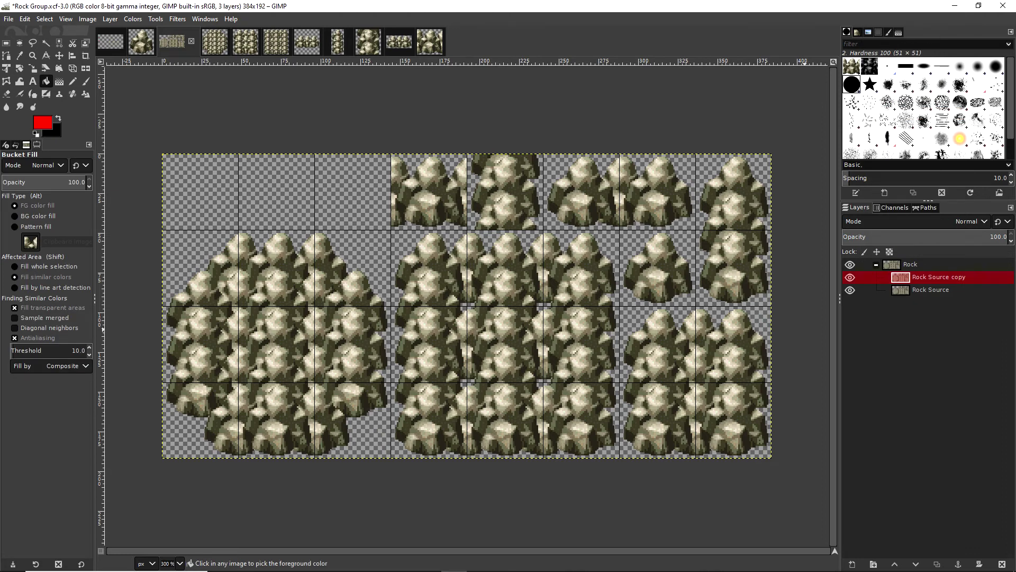
Colorize the Rock Source copy layer with the brown colour 6a4233 and set its opacity to 75
{"action": "key", "text": "alt+c"}
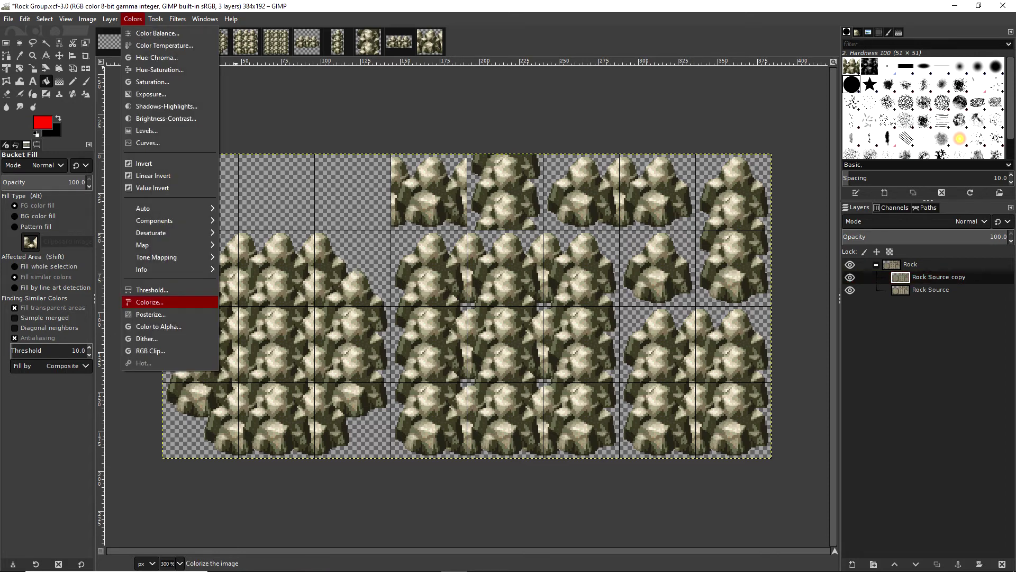
{"action": "key", "text": "Return"}
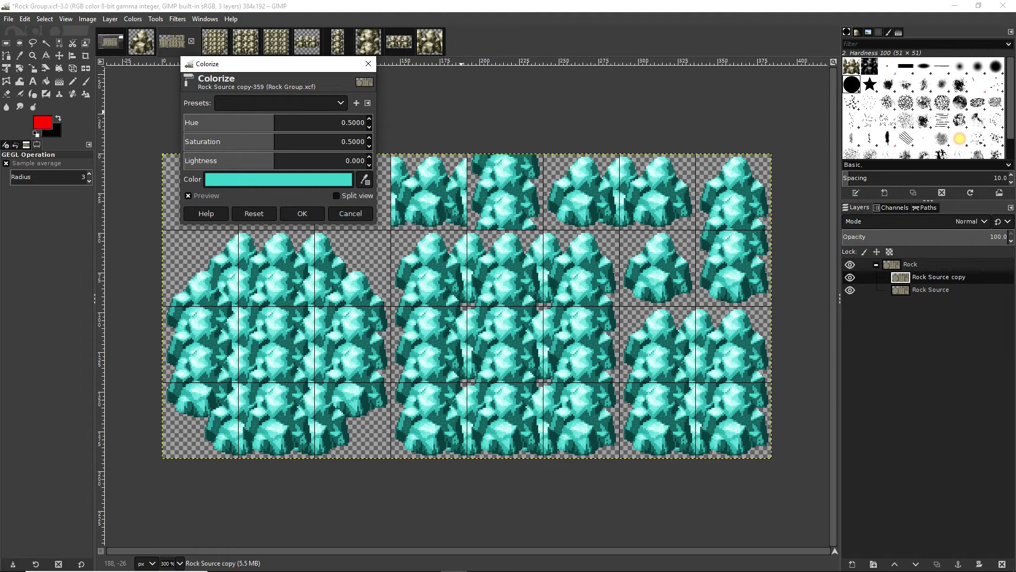
{"action": "left_click", "coordinate": [278, 180]}
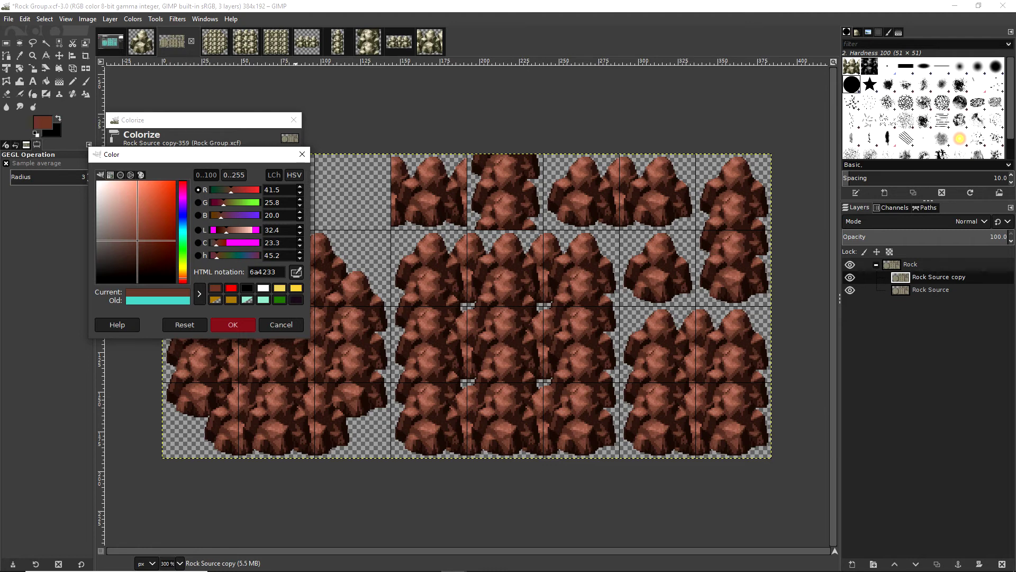
{"action": "key", "text": "Return"}
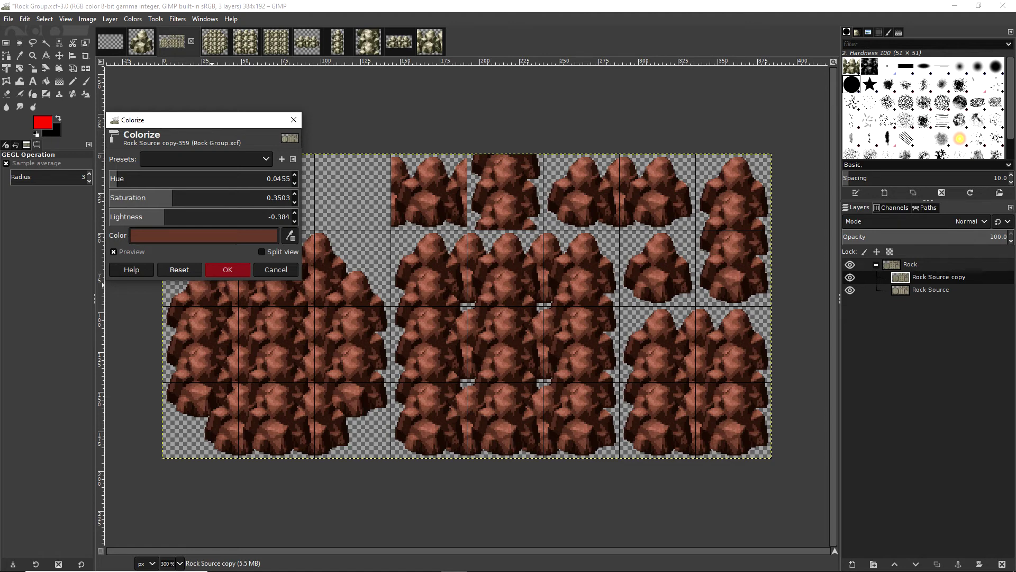
{"action": "key", "text": "Return"}
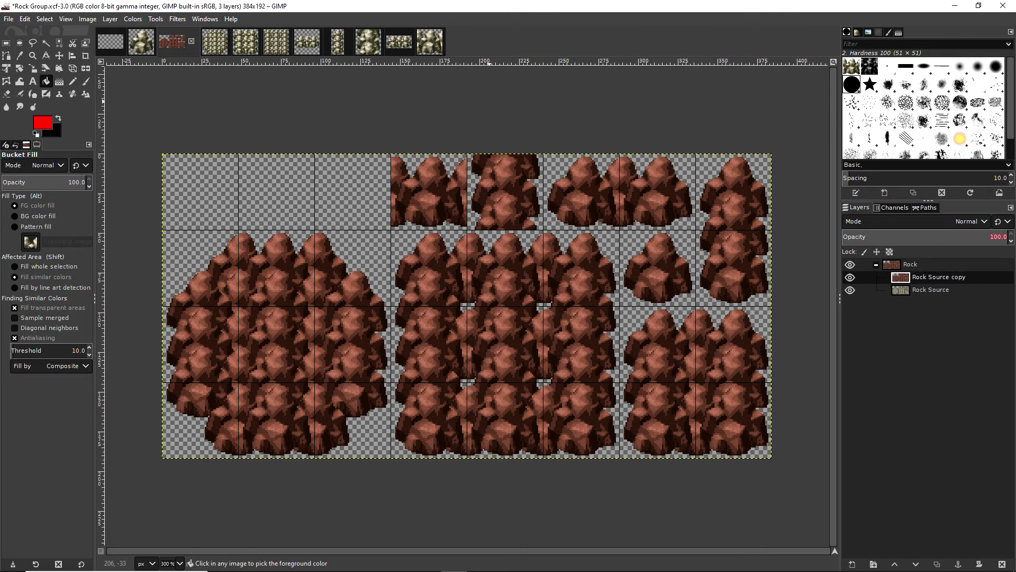
{"action": "type", "text": "75"}
{"action": "key", "text": "Return"}
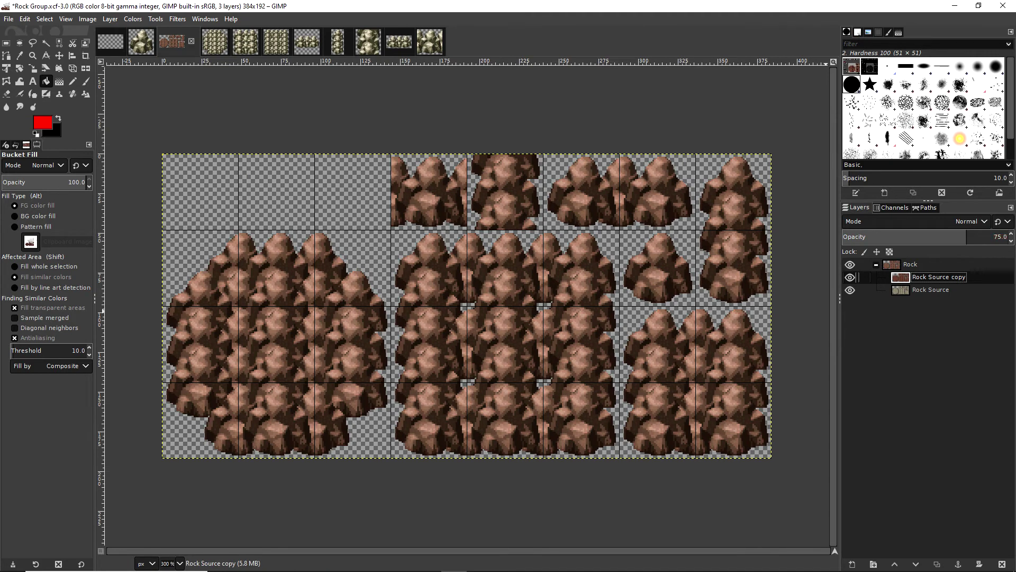
Rename the colorized layer Brown Rock and save the image
{"action": "type", "text": "Brown Rock"}
{"action": "key", "text": "Return"}
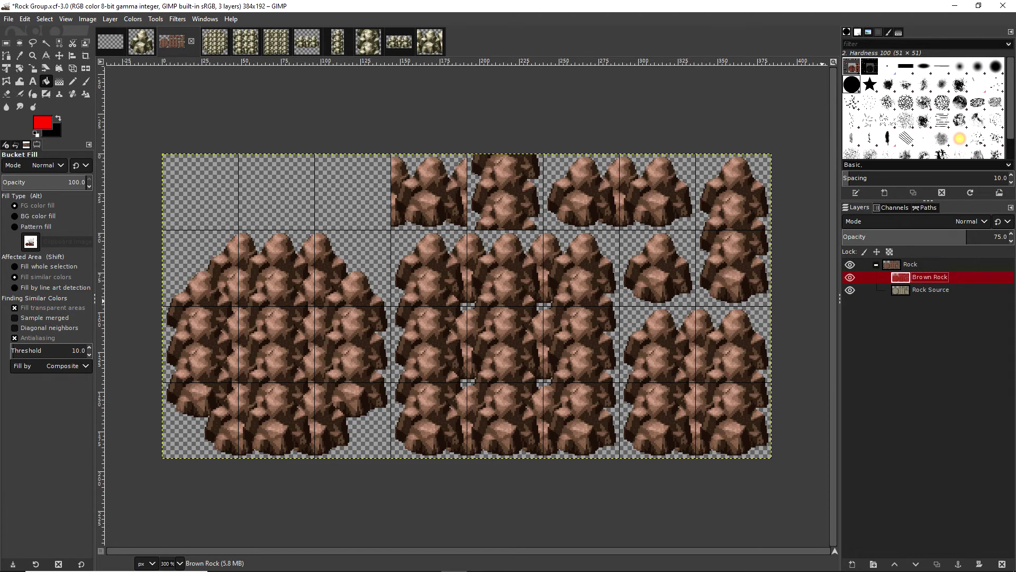
{"action": "key", "text": "ctrl+s"}
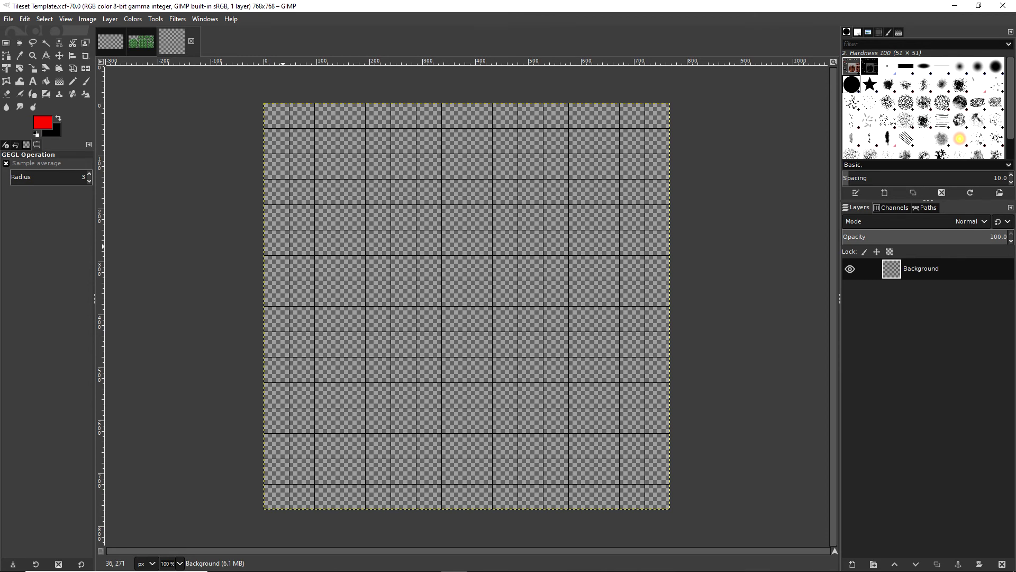
Hide the Green Rock layer in Rock Group.xcf and copy the gray Rock group into the upper-left corner of Tileset Template.xcf
{"action": "left_click", "coordinate": [141, 42]}
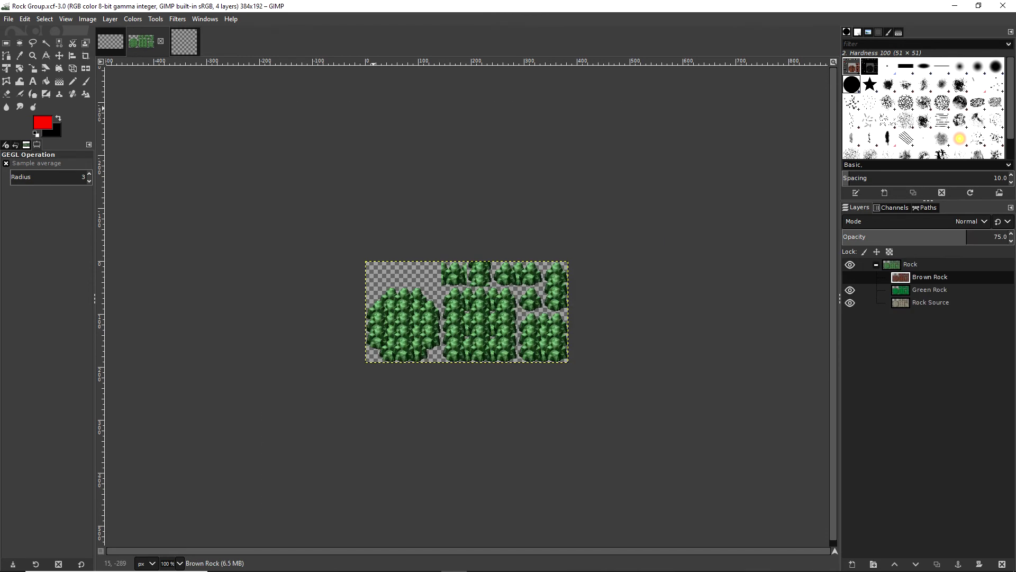
{"action": "left_click", "coordinate": [850, 289]}
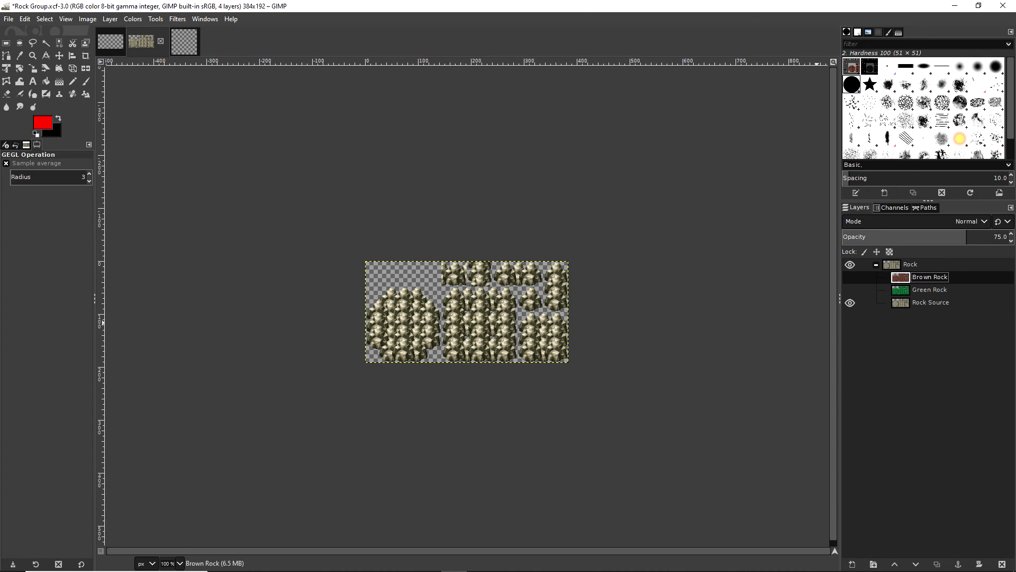
{"action": "left_click", "coordinate": [910, 264]}
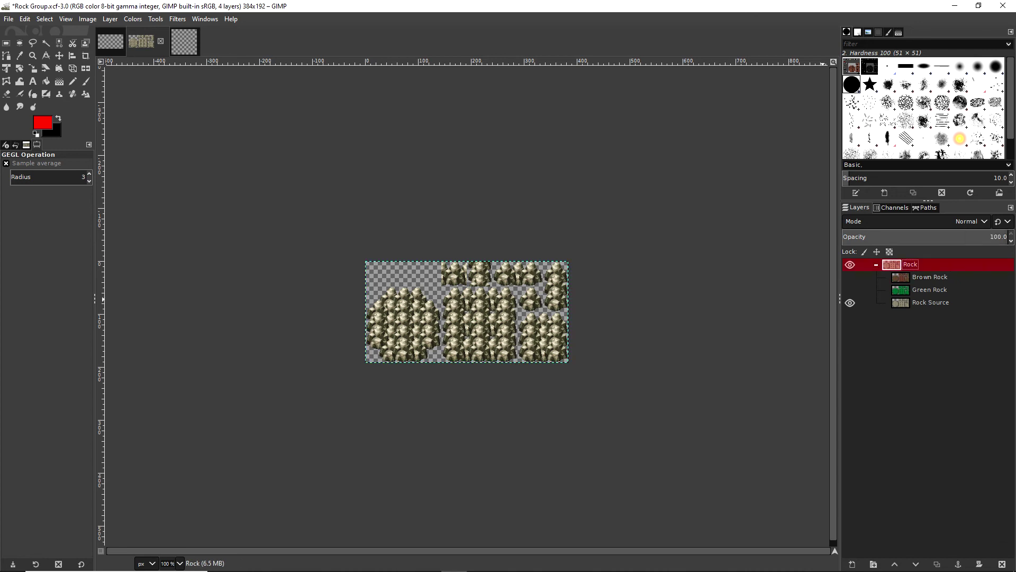
{"action": "left_click", "coordinate": [183, 41]}
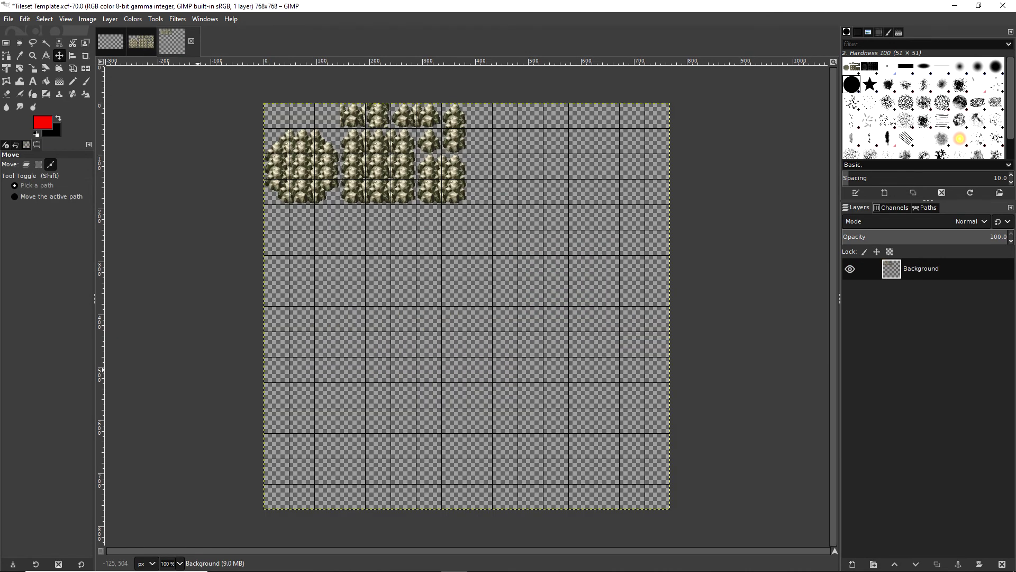
Show the Brown Rock layer in Rock Group.xcf and copy the brown rocks into Tileset Template.xcf directly below the gray set
{"action": "left_click", "coordinate": [141, 41]}
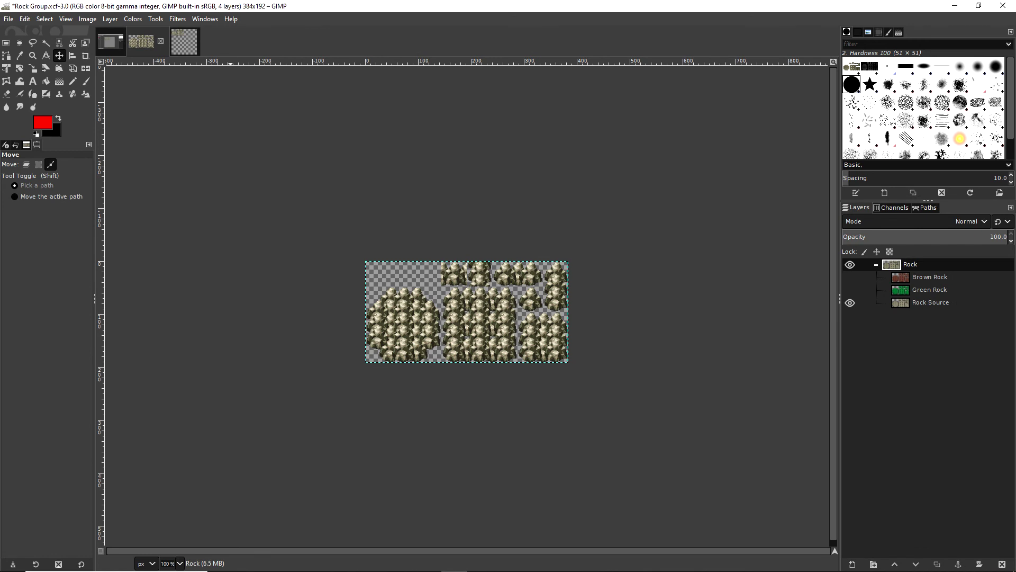
{"action": "left_click", "coordinate": [850, 277]}
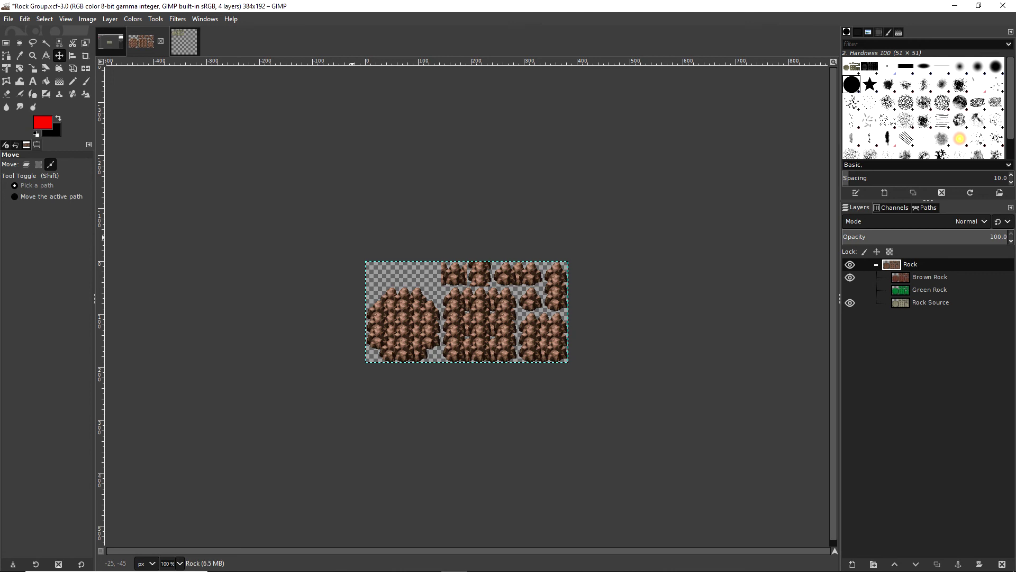
{"action": "left_click", "coordinate": [184, 41]}
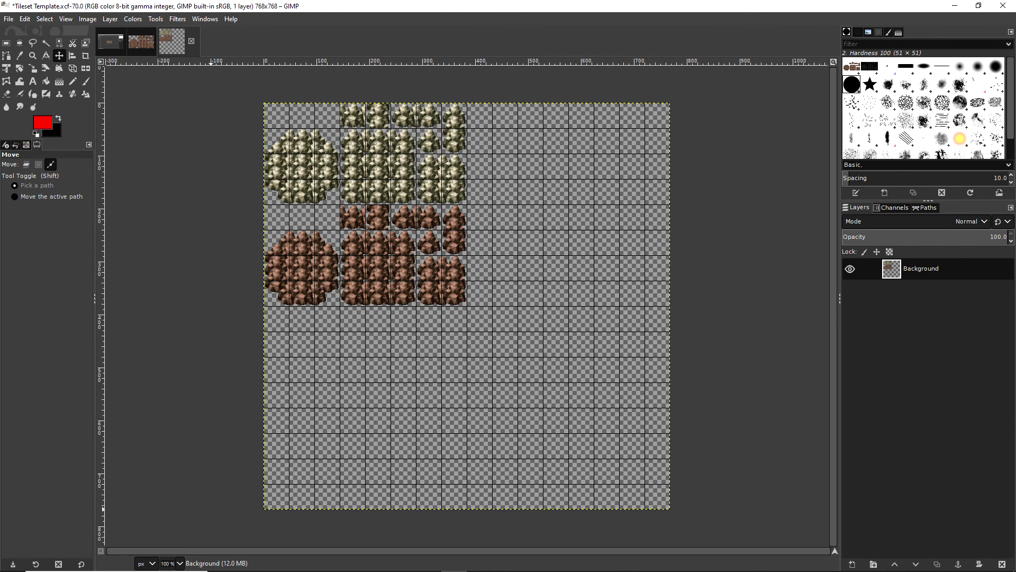
Show Green Rock instead of Brown Rock in Rock Group.xcf and copy the green rocks into Tileset Template.xcf below the brown set
{"action": "key", "text": "alt+2"}
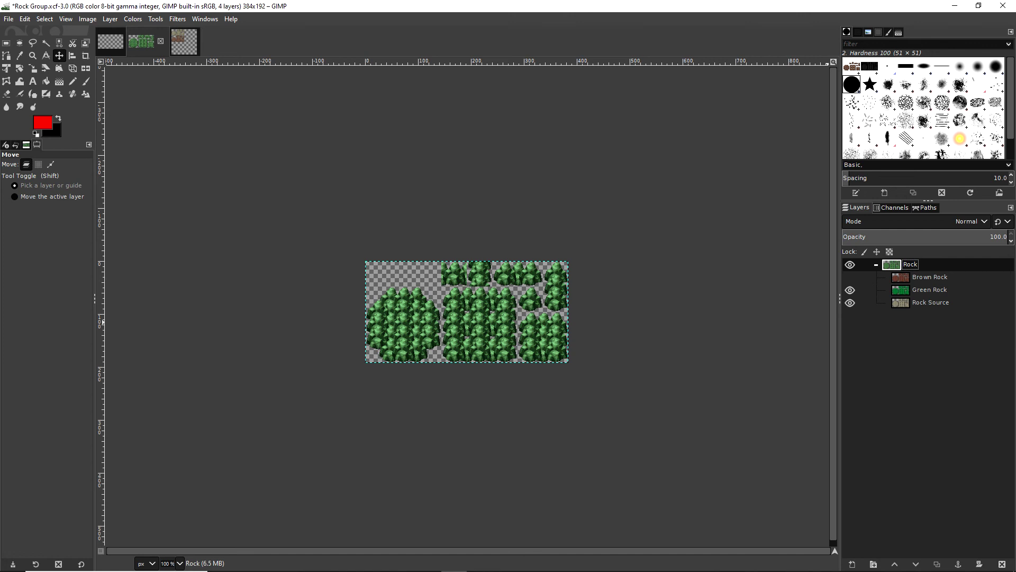
{"action": "key", "text": "alt+3"}
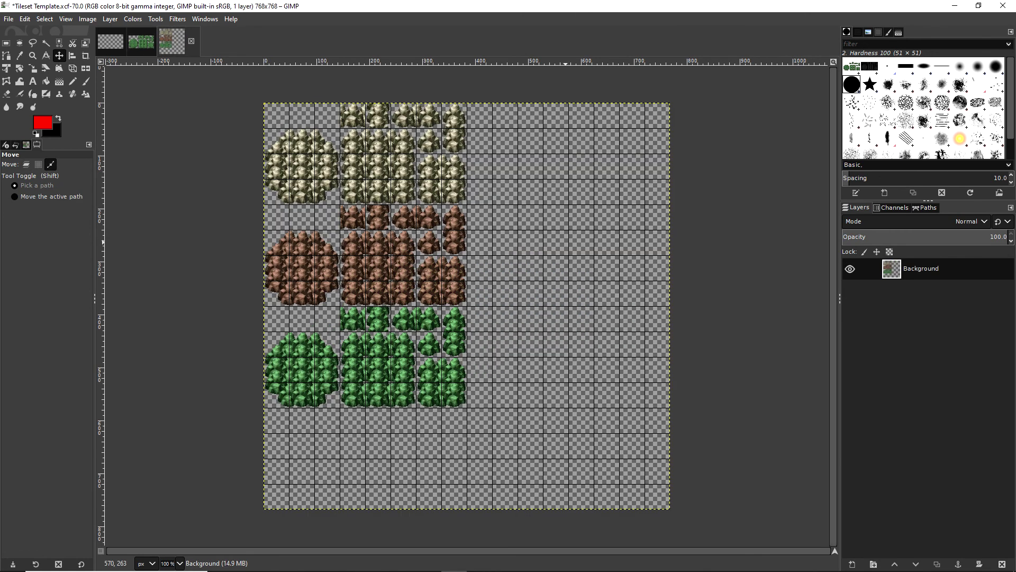